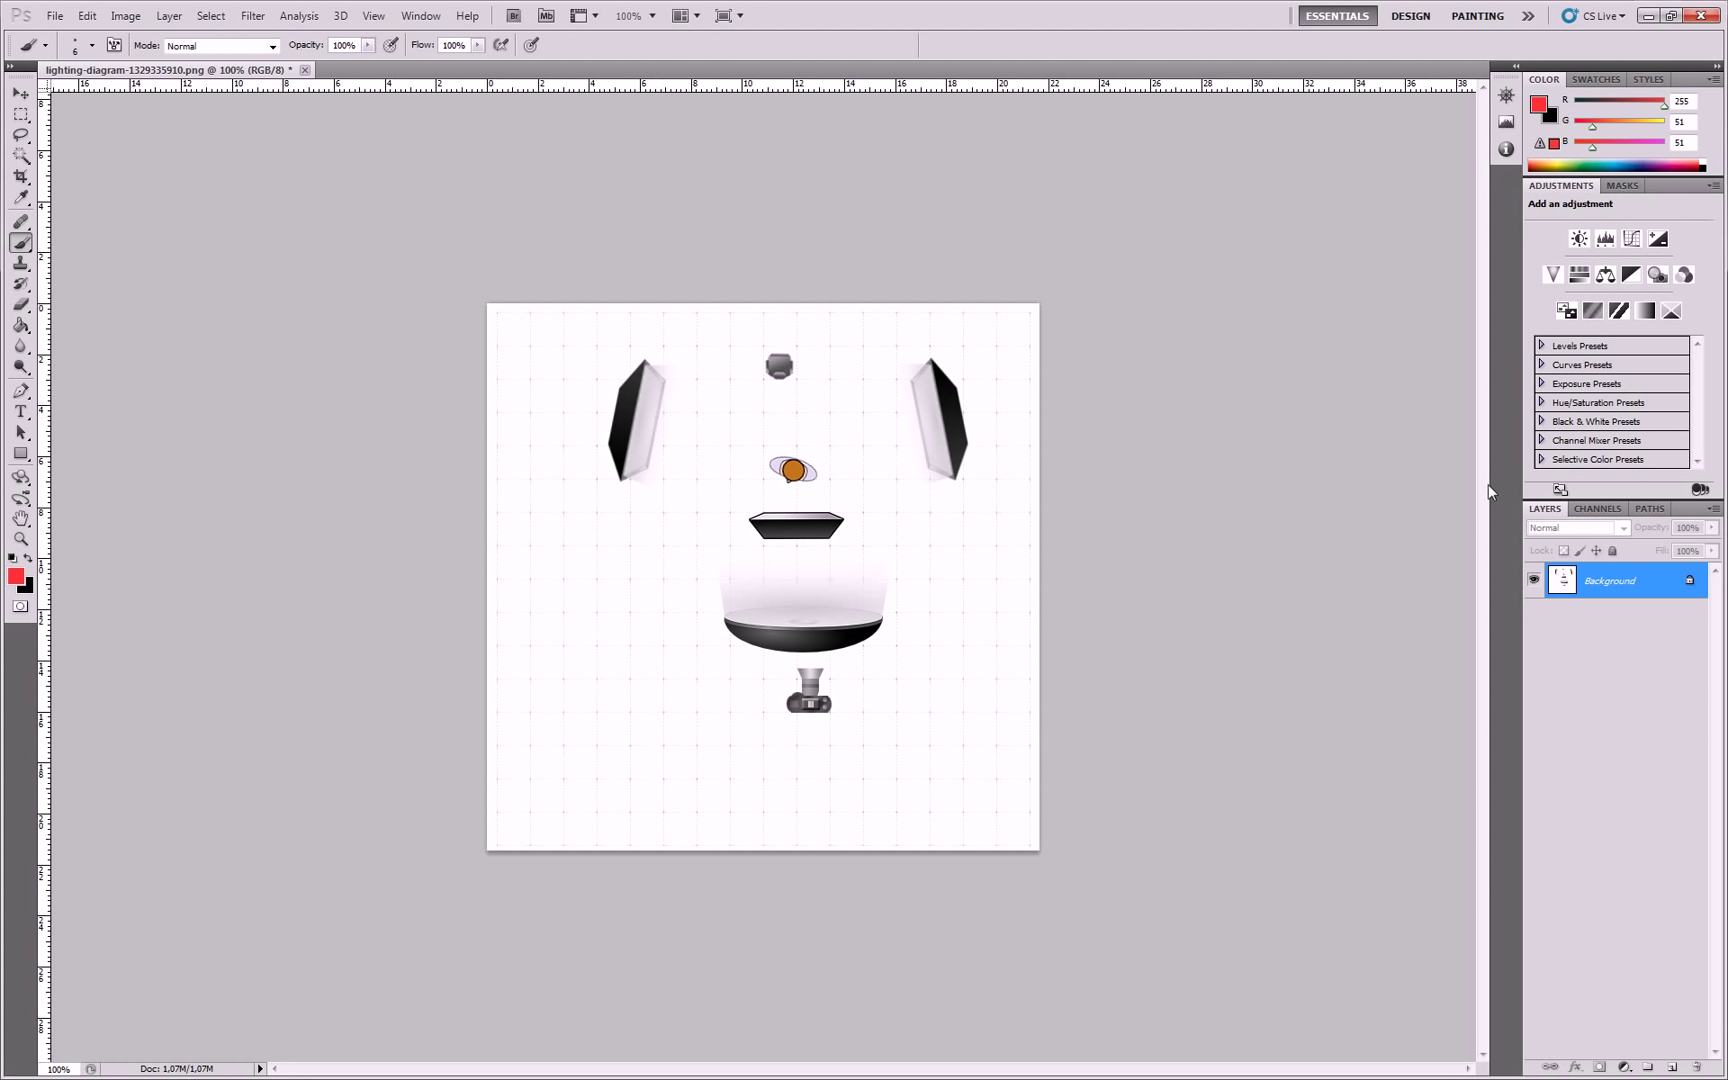
Add Layer 1 above the background and paint a red arc along the diagram's top edge.
left_click(1673, 1070)
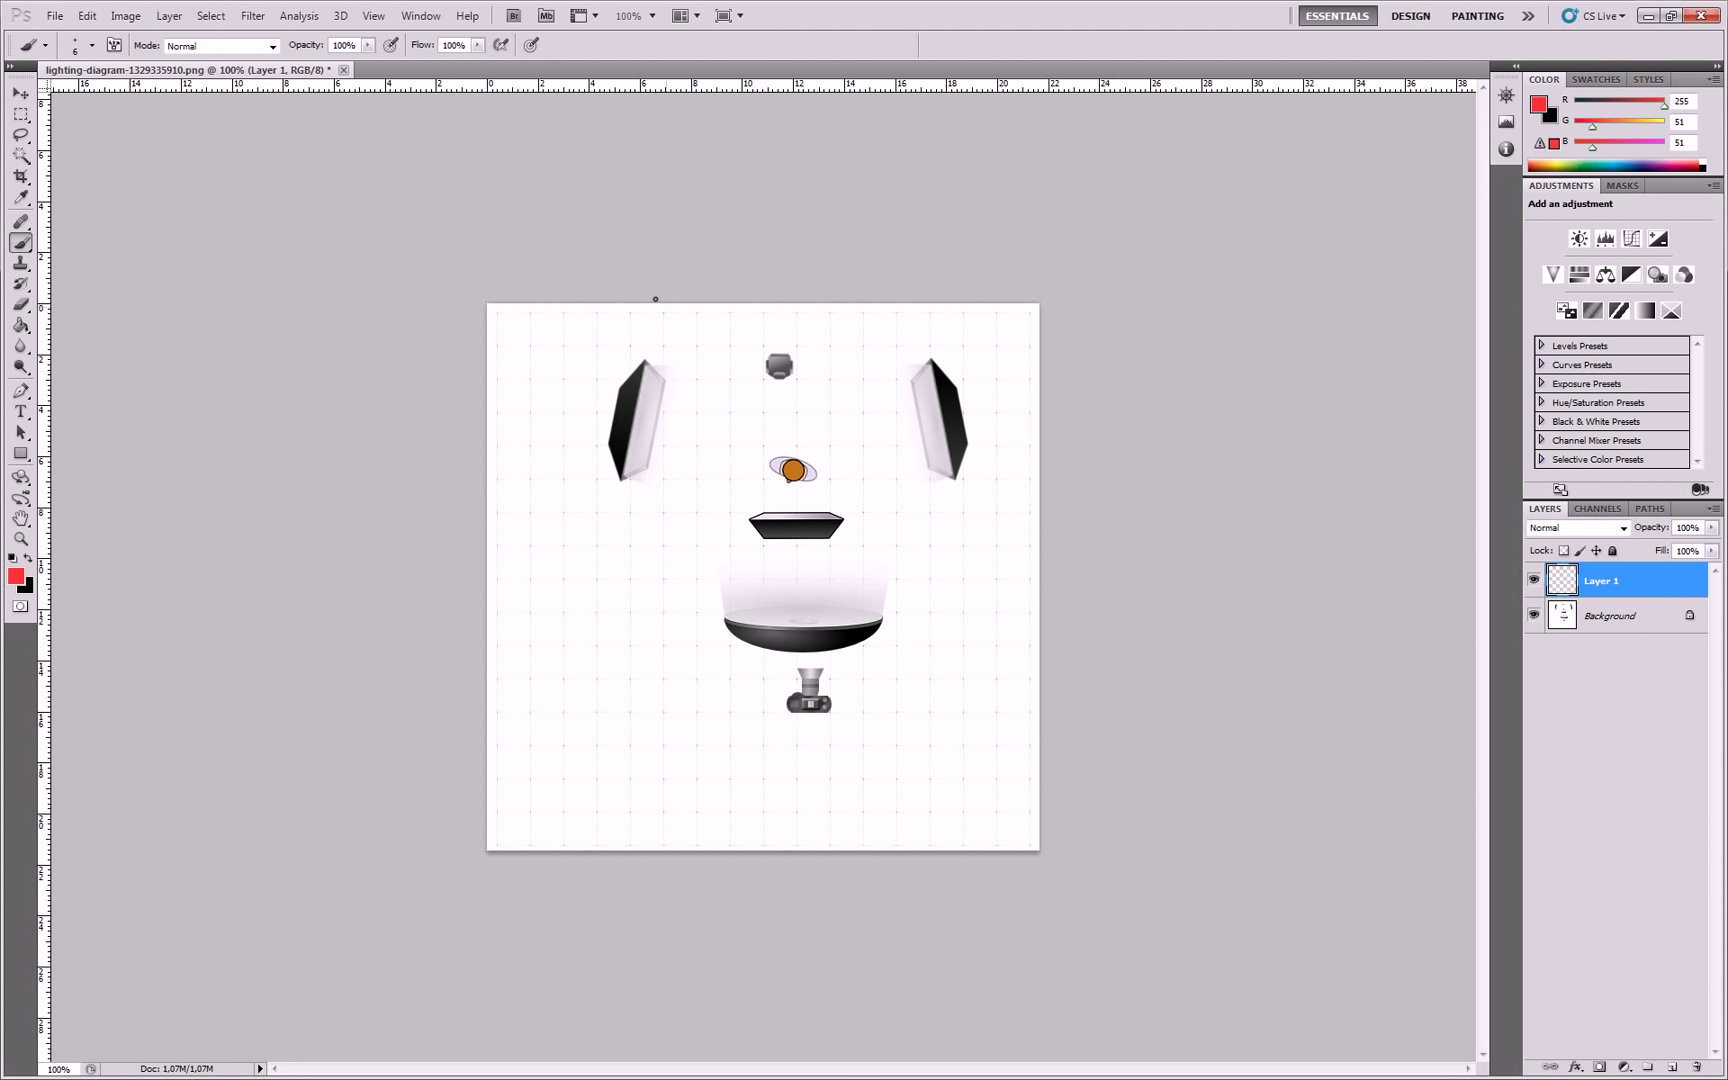
left_click_drag(652, 318, 947, 315)
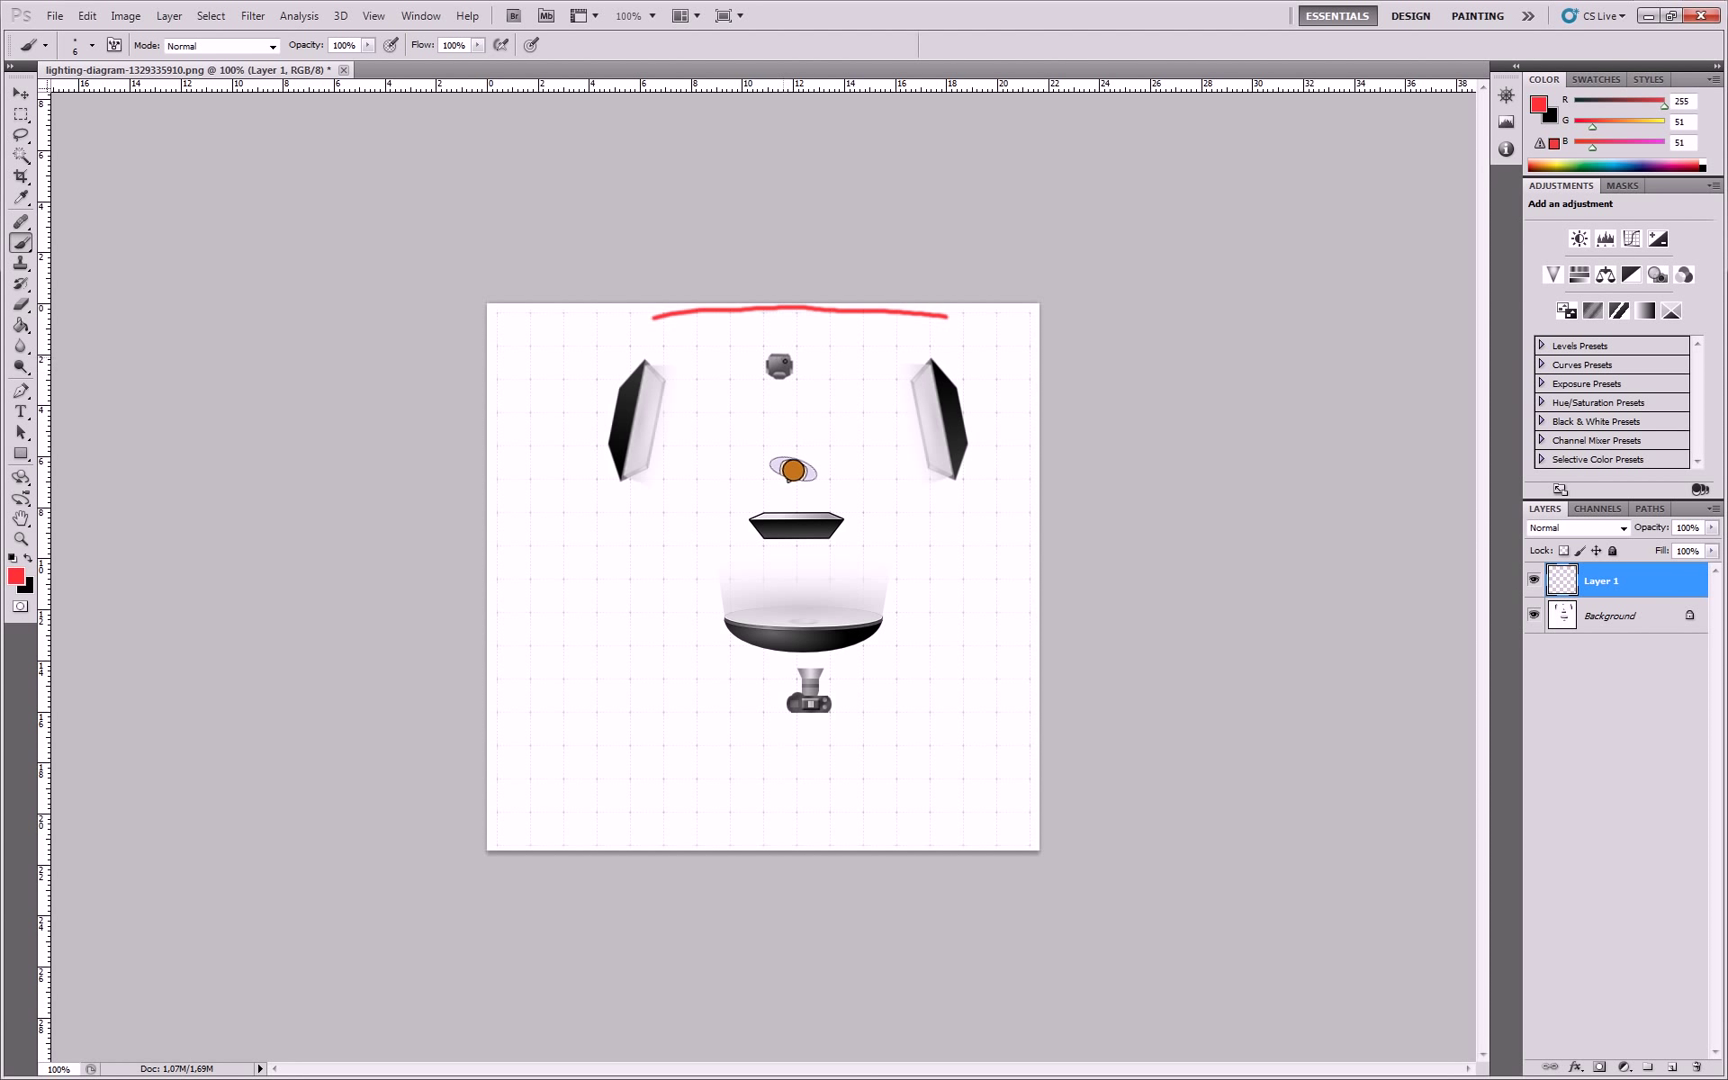
Outline the top strobe in red and draw arrows from it and both softboxes.
left_click_drag(767, 356, 795, 357)
left_click_drag(778, 341, 776, 316)
left_click_drag(906, 427, 840, 461)
left_click_drag(677, 420, 731, 454)
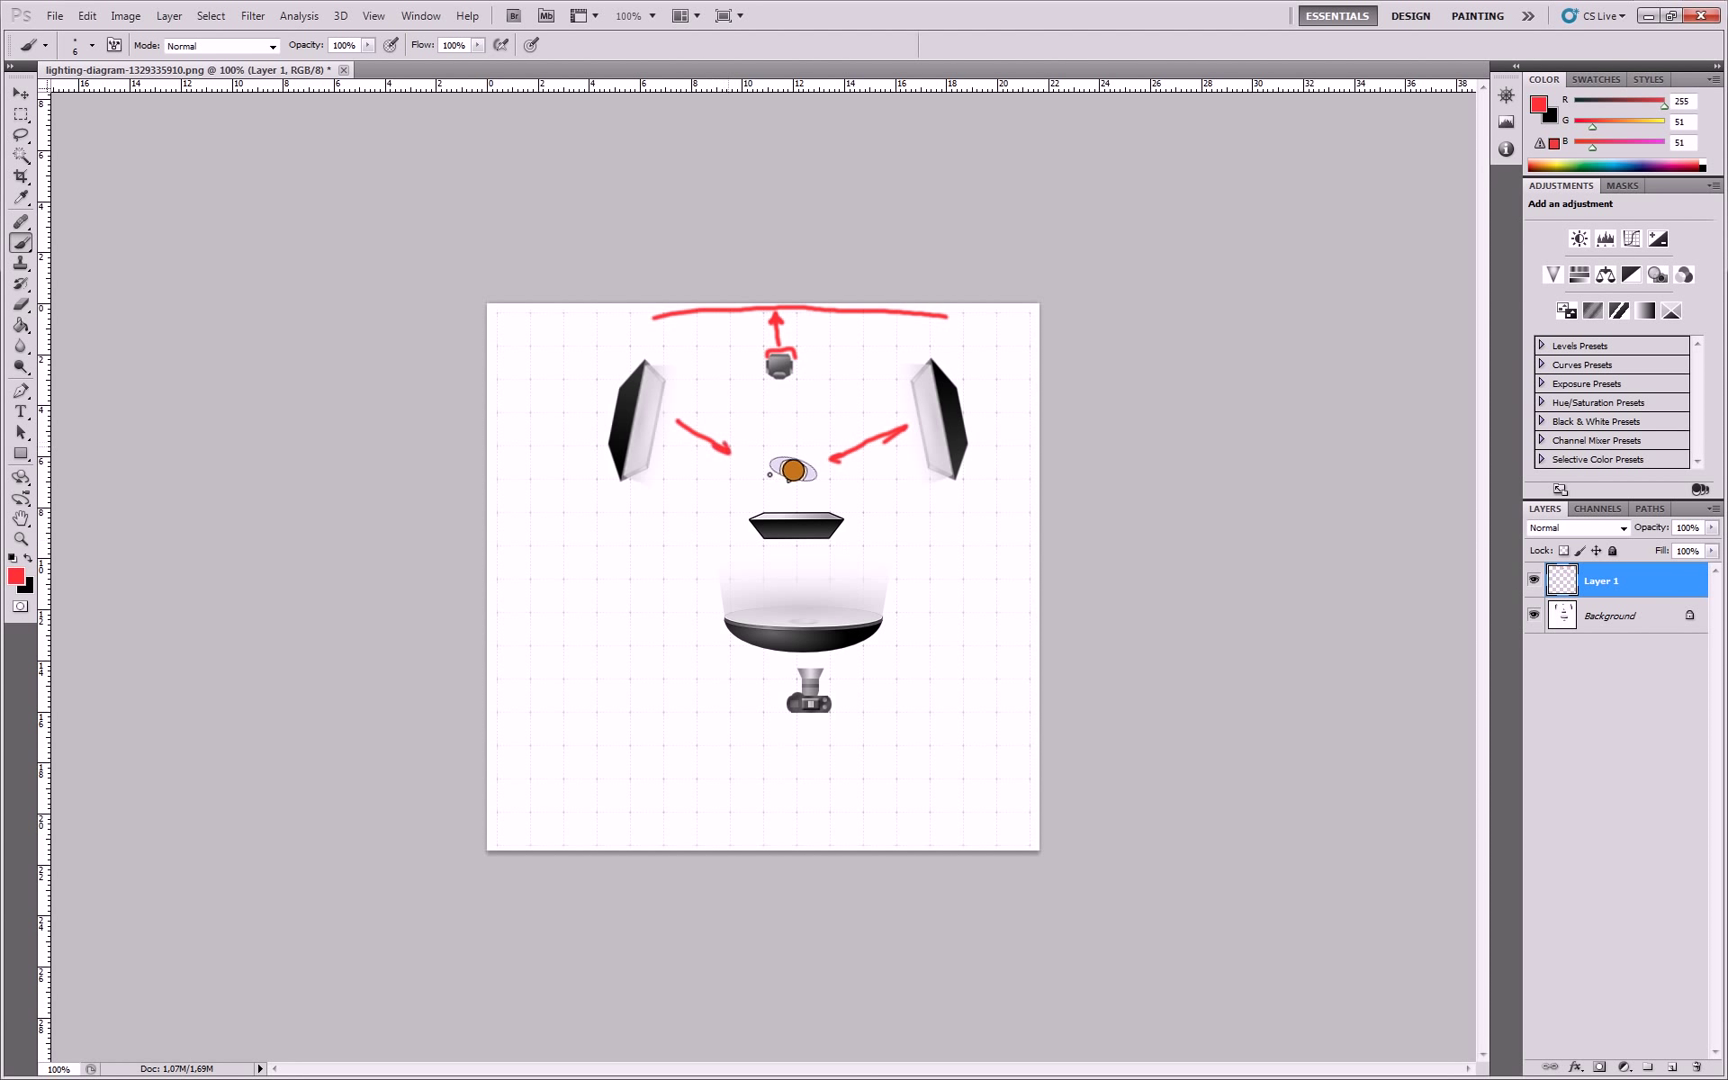
Draw red upward arrows with arrowheads from the lower reflector toward the model.
left_click_drag(797, 507, 793, 500)
mouse_move(743, 599)
left_mouse_down()
mouse_move(737, 563)
mouse_move(847, 575)
mouse_move(868, 542)
mouse_move(733, 556)
mouse_move(814, 560)
left_mouse_up()
left_click_drag(814, 560, 845, 570)
left_click_drag(845, 570, 852, 580)
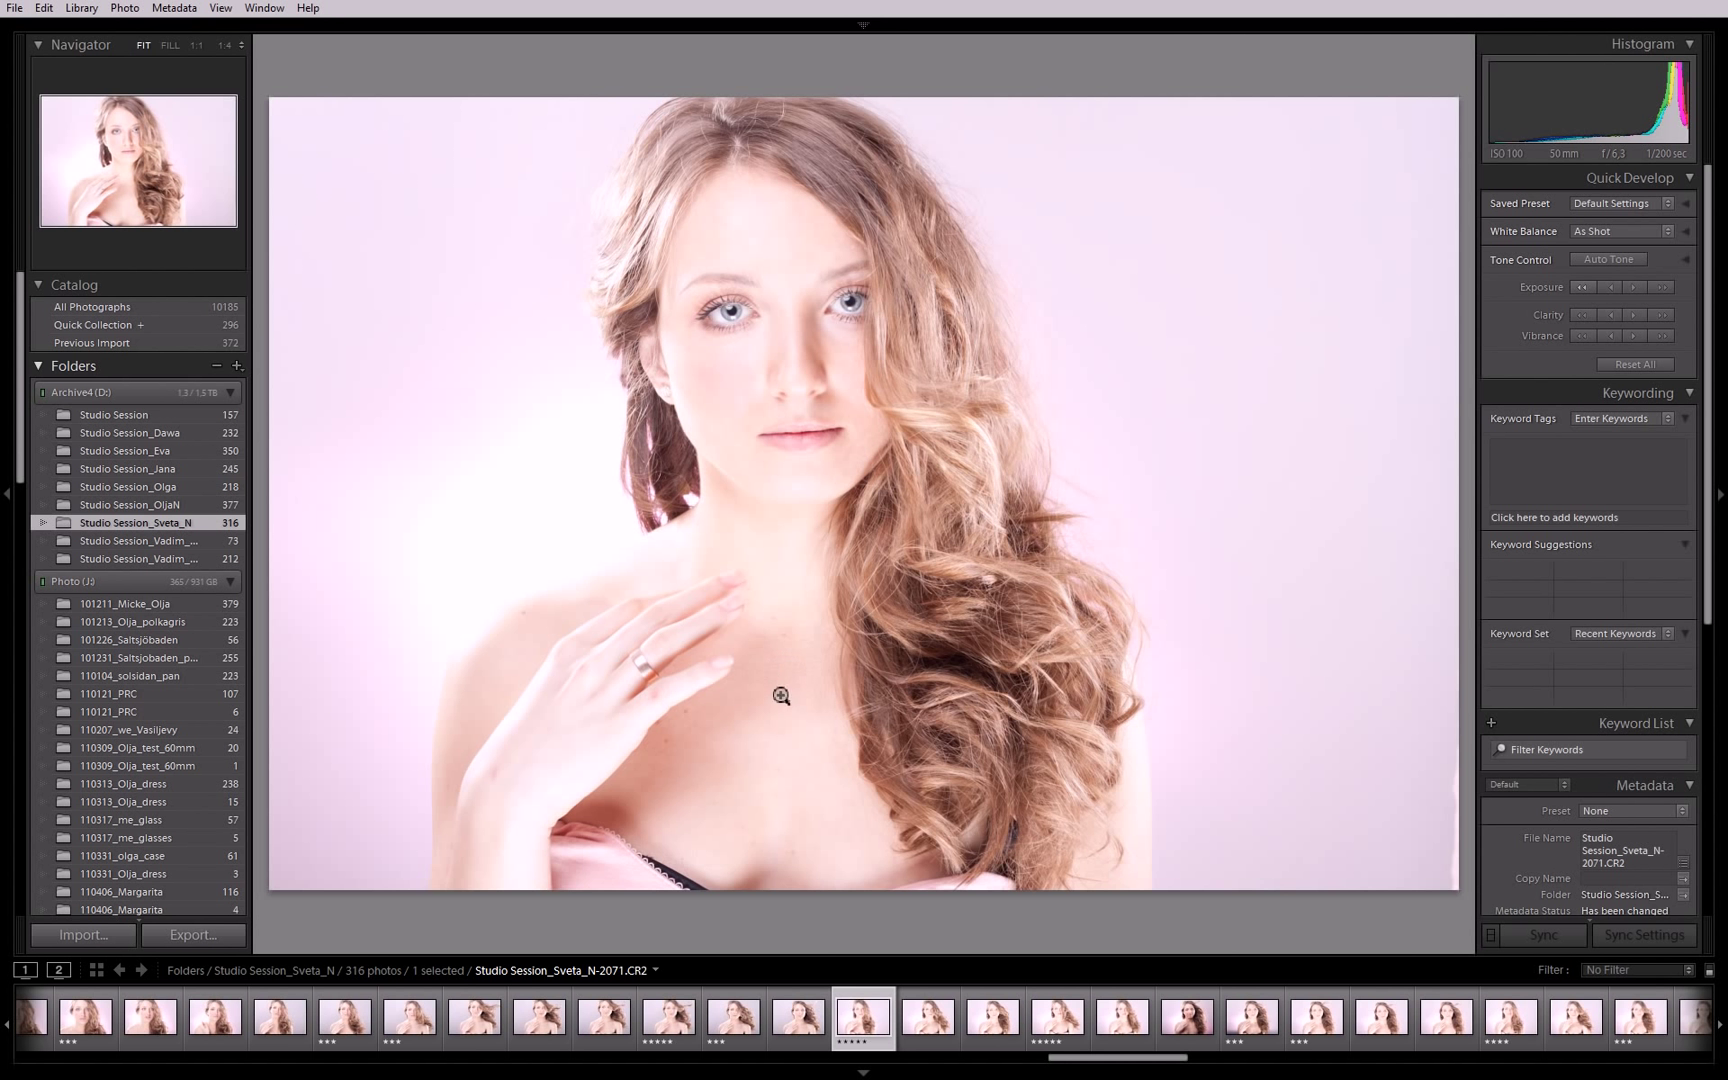
Zoom the studio portrait to full size on the model's face.
key("z")
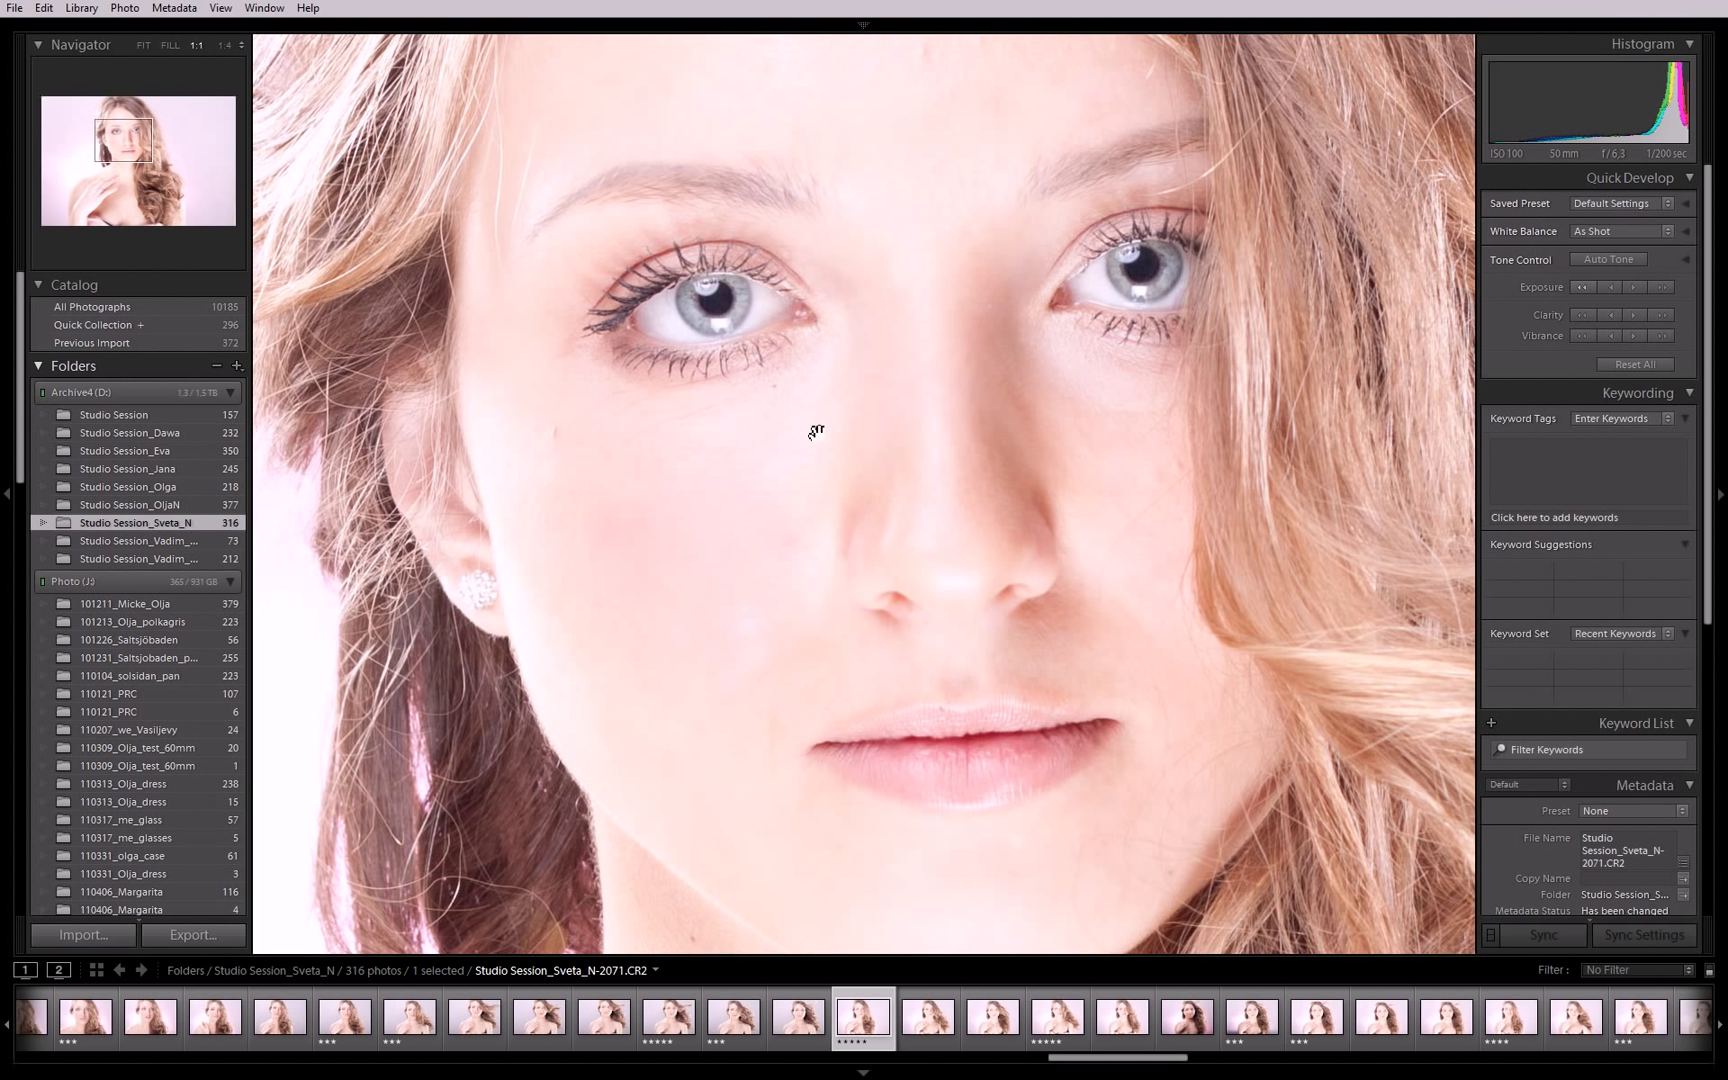
left_click(995, 438)
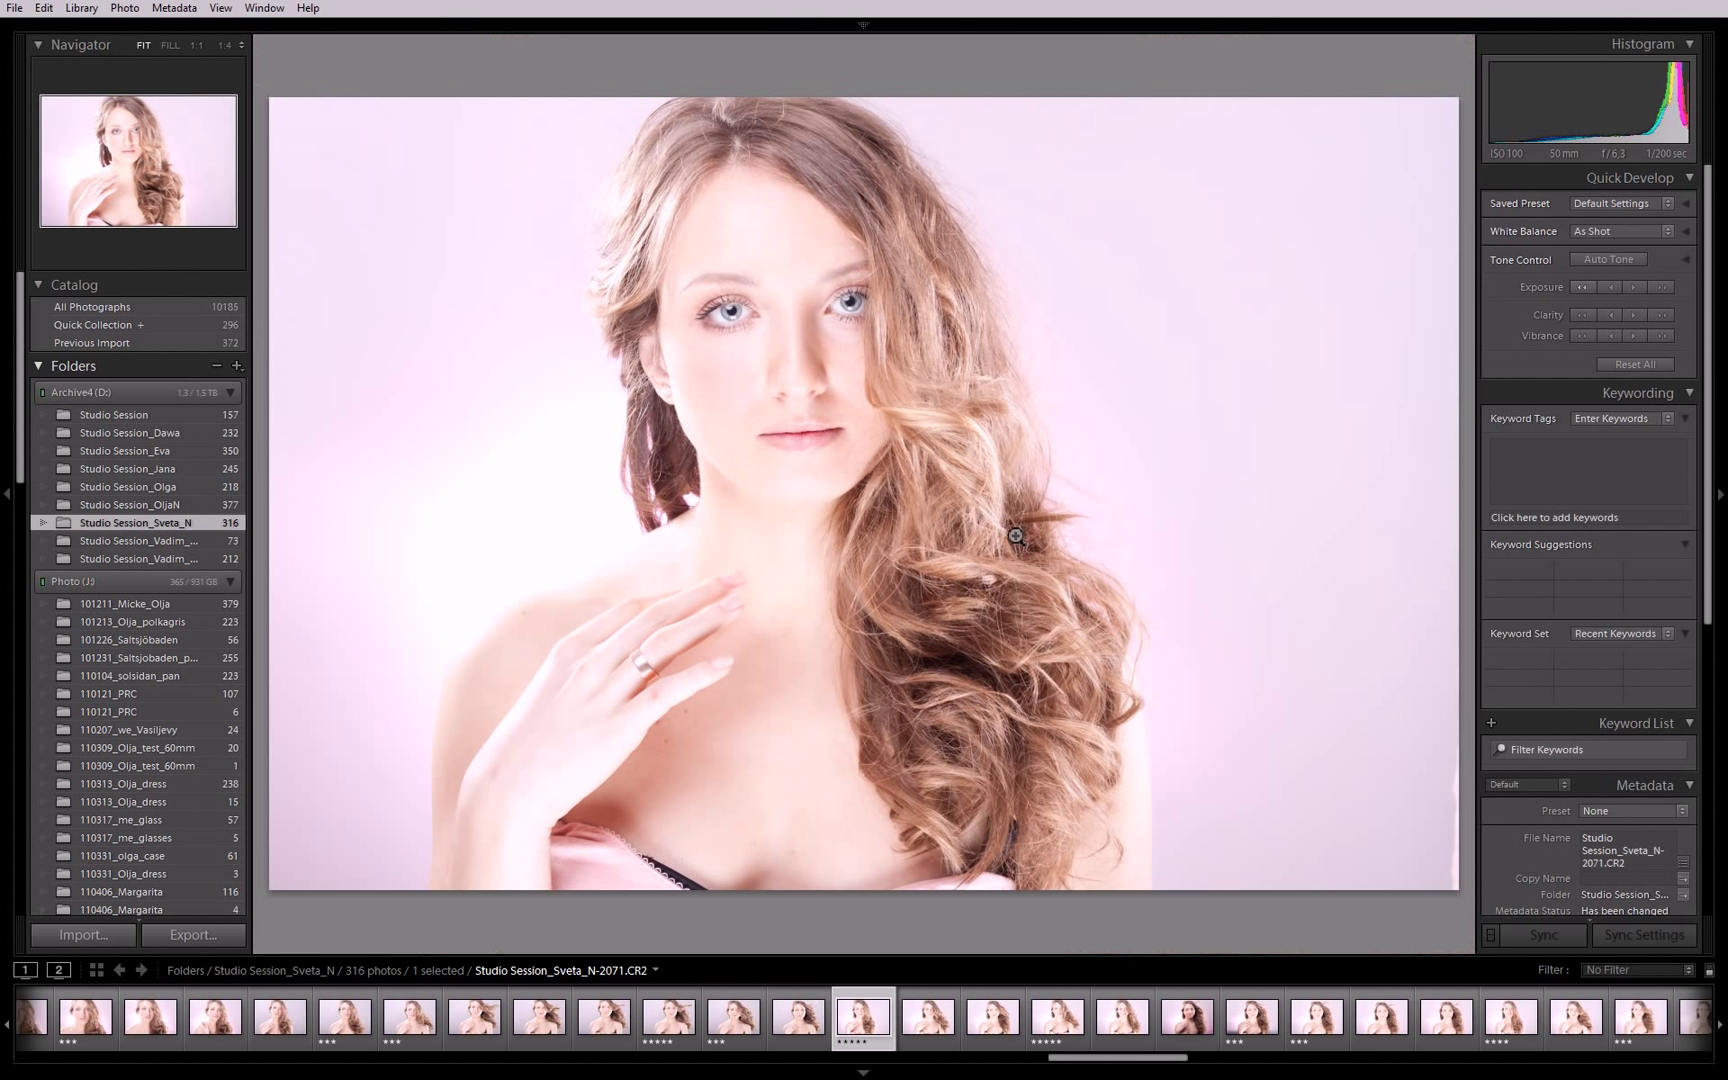